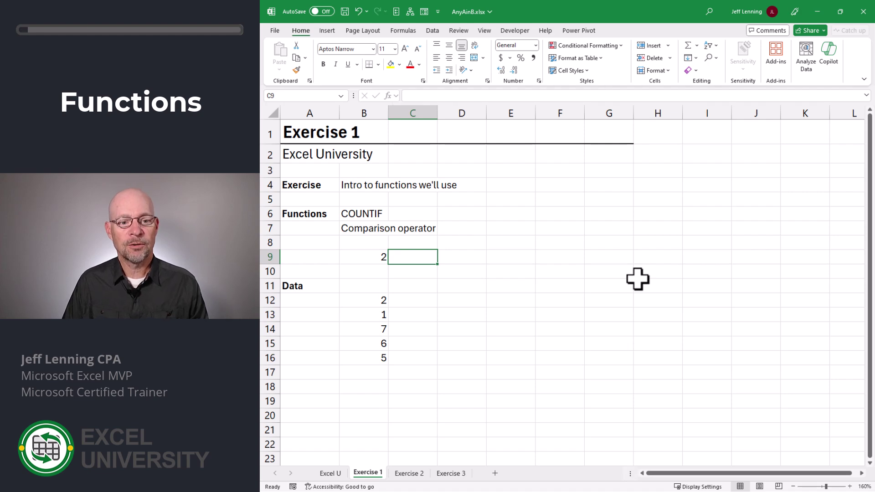
Enter =COUNTIF(B12:B16,B9) in C9, returning 1 for the value 2.
text(=co)
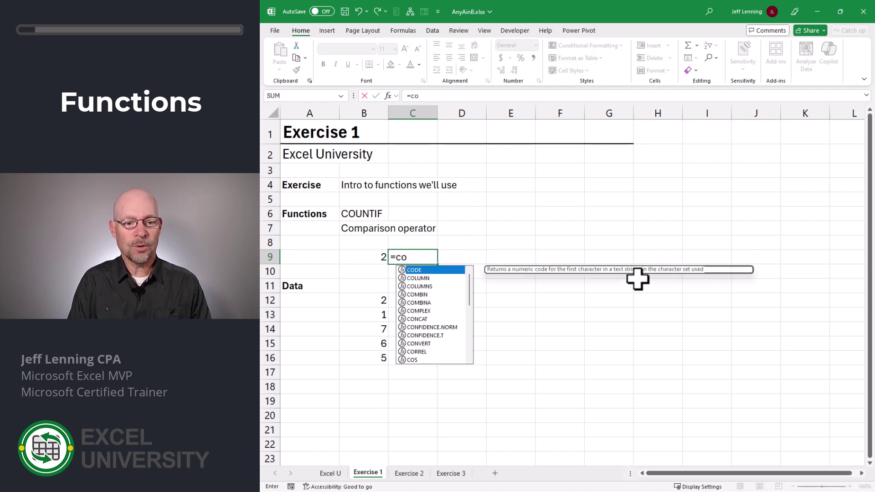
text(untif)
key(Tab)
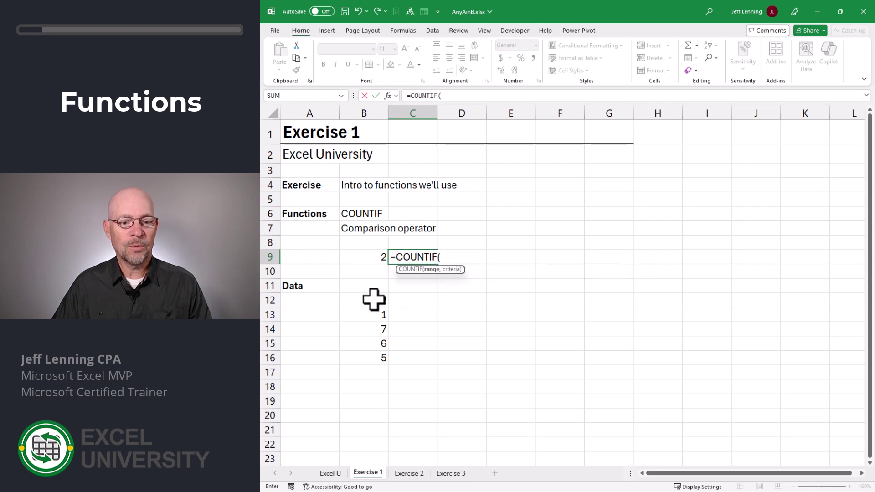
drag(373, 299, 373, 359)
text(,)
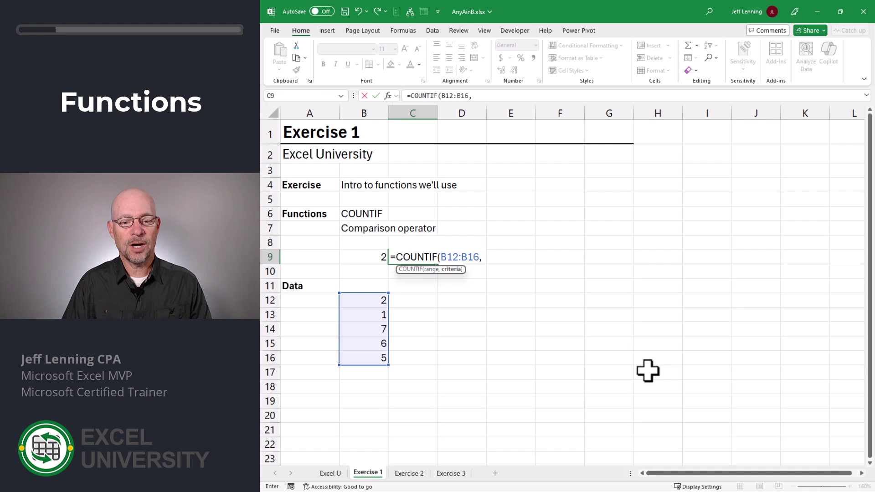
click(366, 255)
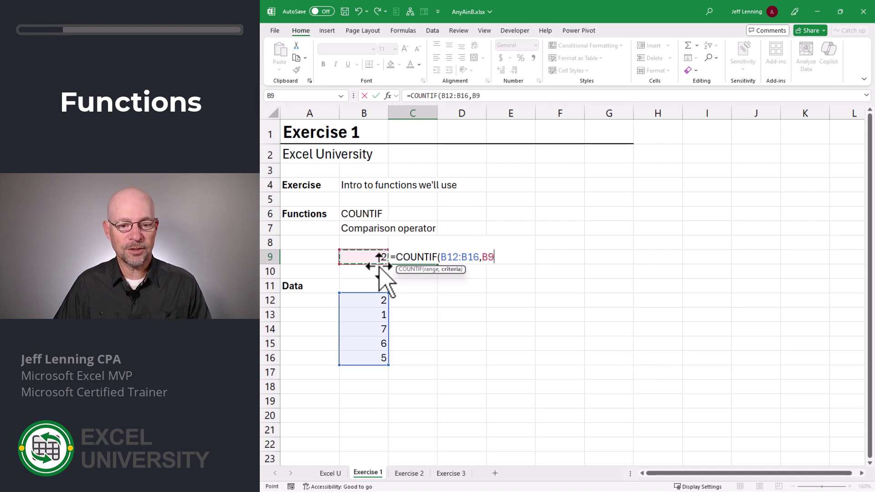
text())
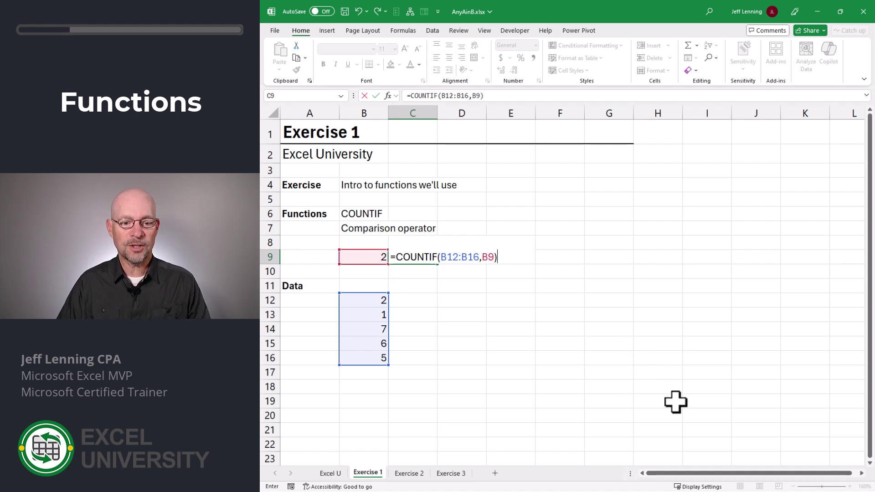
key(Return)
key(Up)
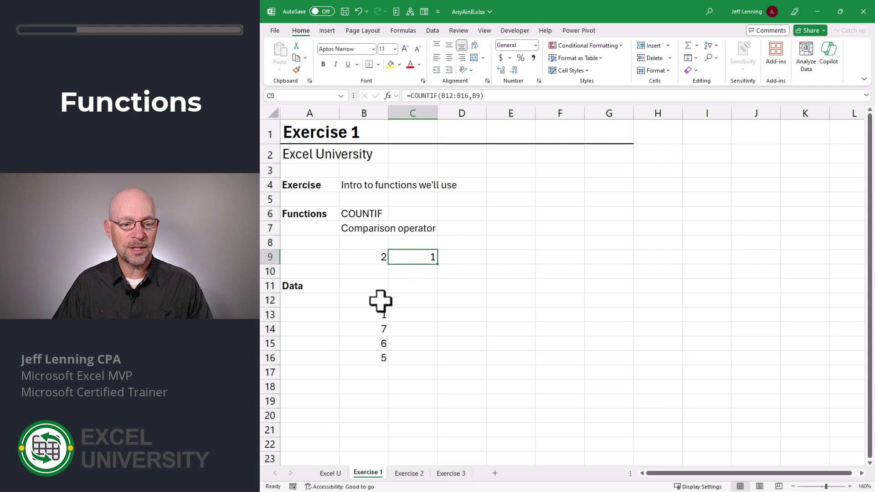
drag(377, 300, 378, 359)
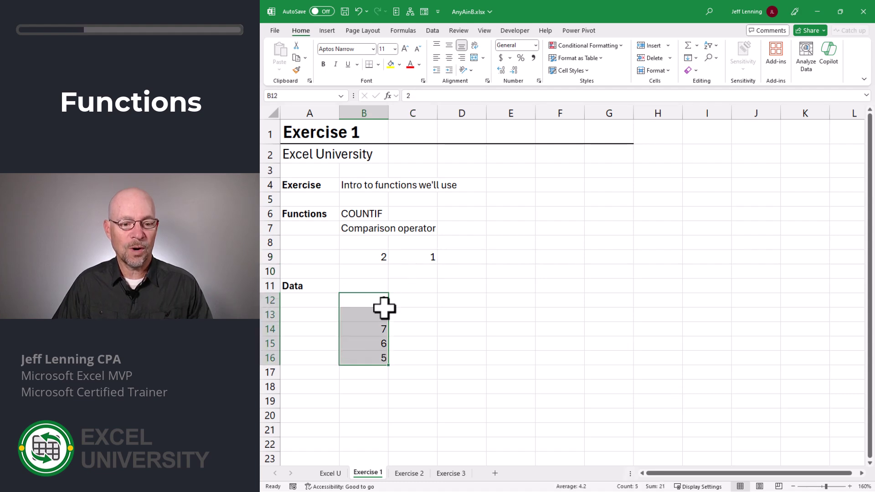
click(374, 257)
text(2)
key(ctrl+Return)
text(1)
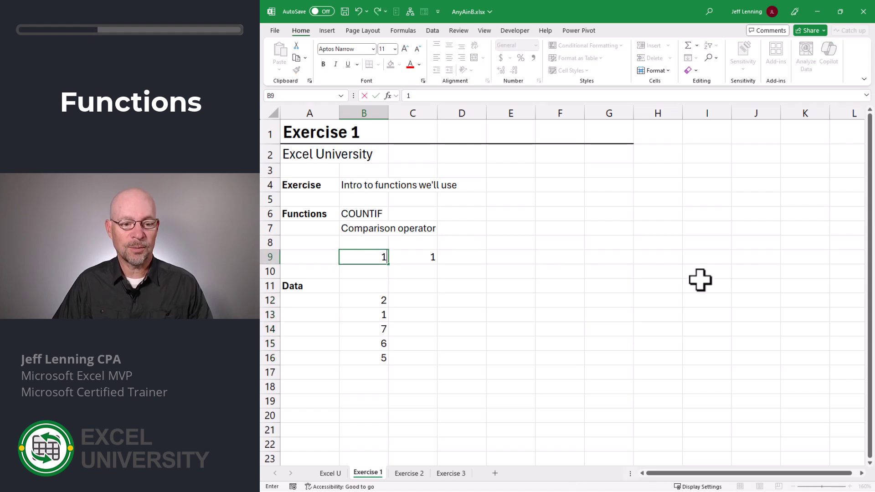
key(Return)
key(Up)
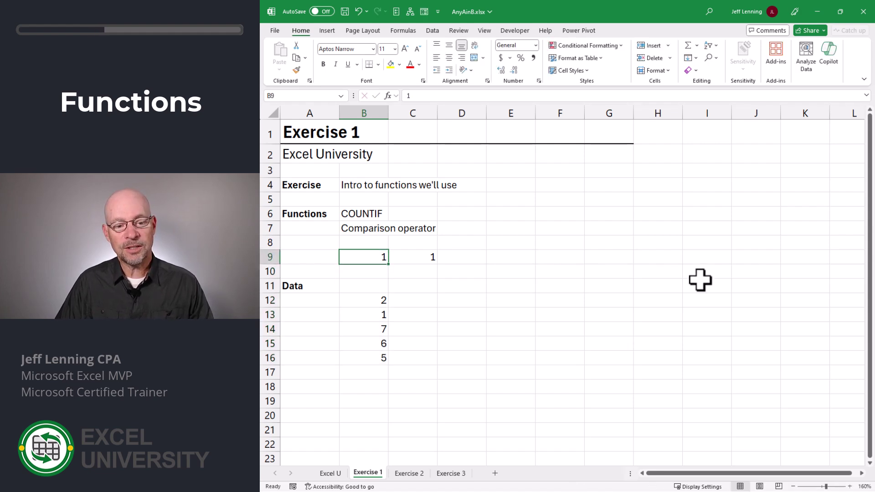
text(10)
key(Return)
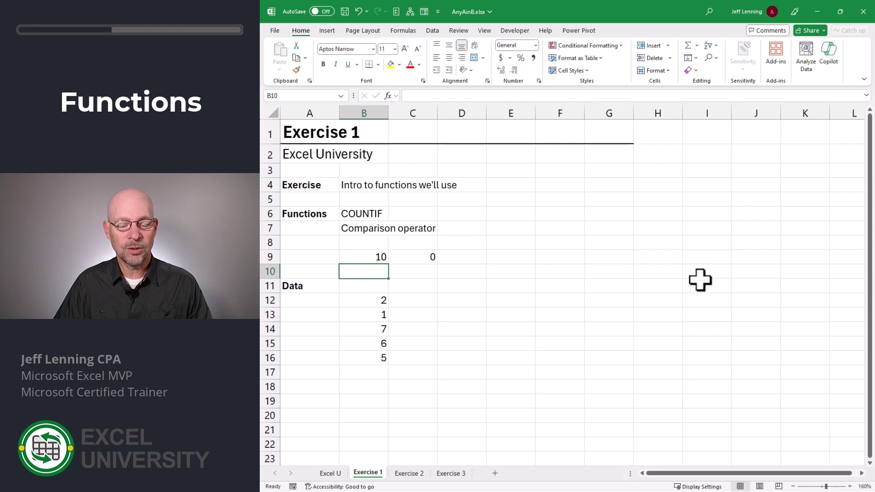
key(Up)
key(Right)
key(F2)
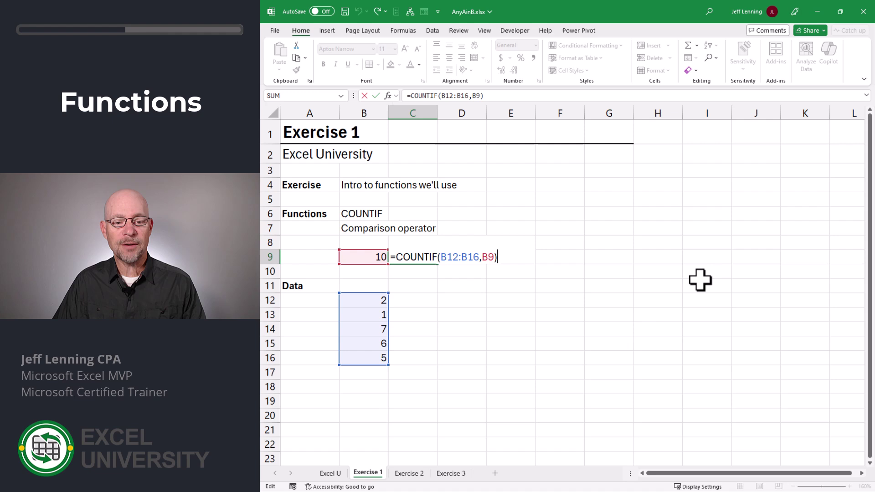
key(Escape)
key(Left)
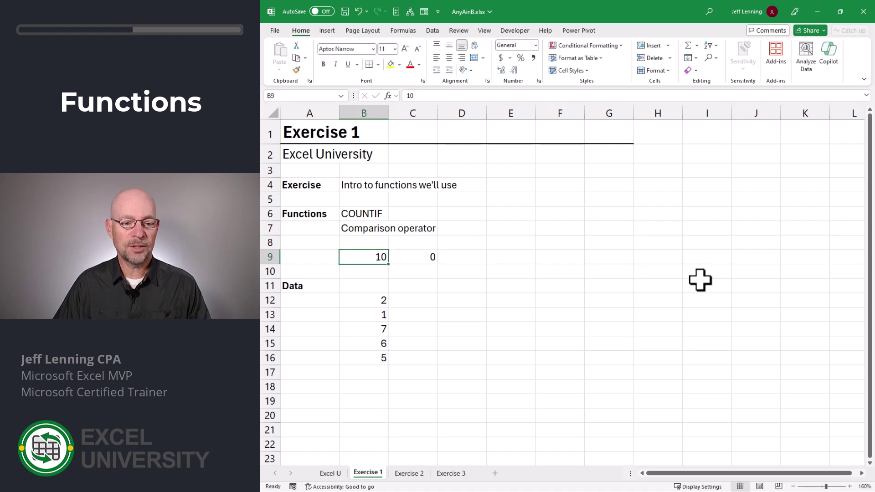
text(2)
key(Return)
key(Up)
key(Right)
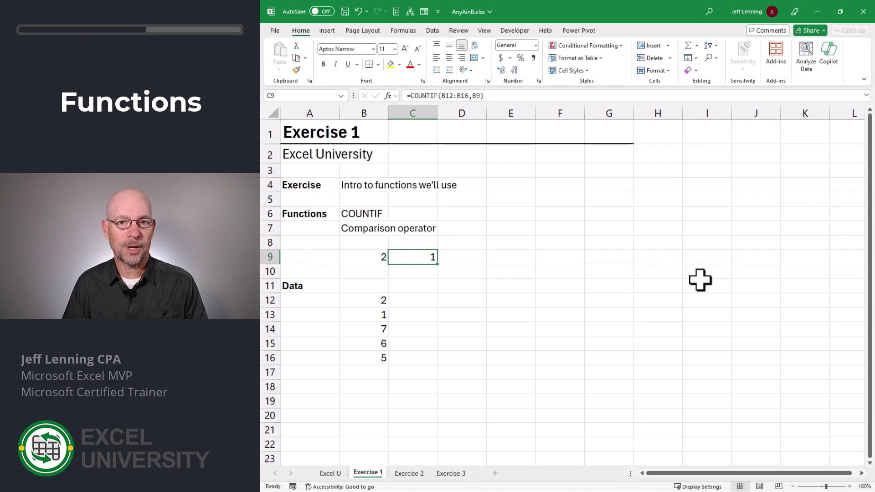
Append >0 to C9's COUNTIF so it returns TRUE, with B9 kept at 2.
key(F2)
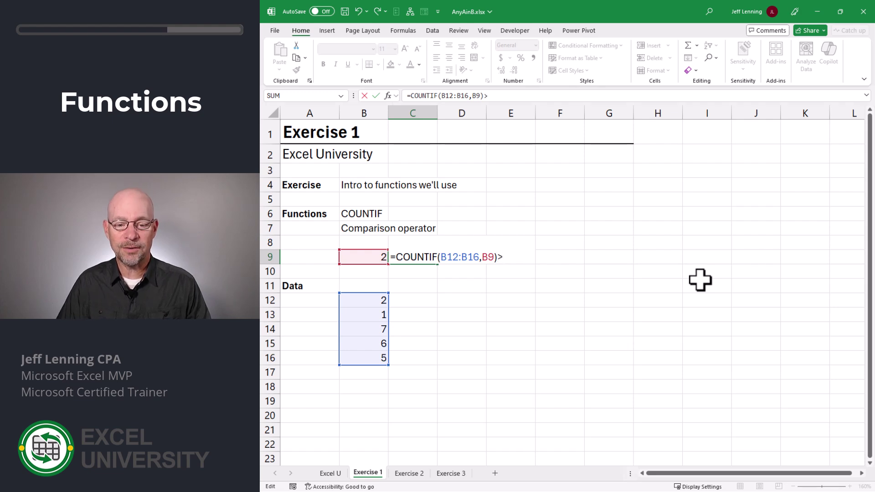
key(Return)
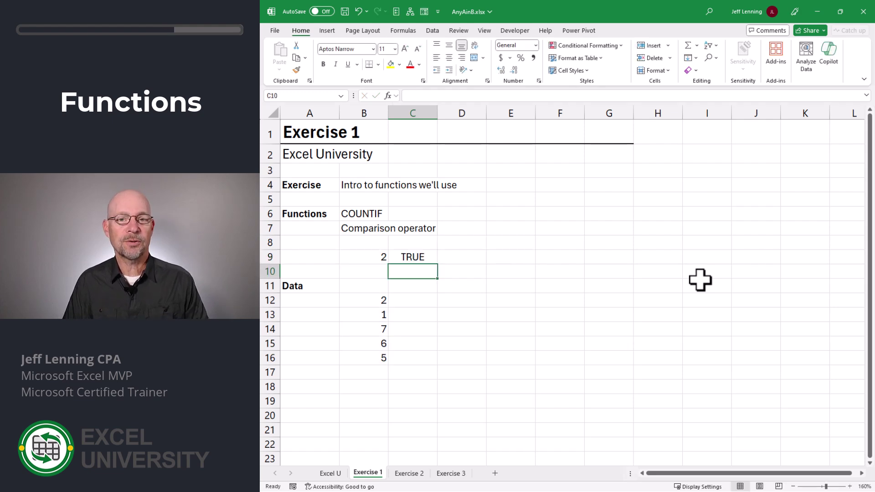
key(Left)
key(Up)
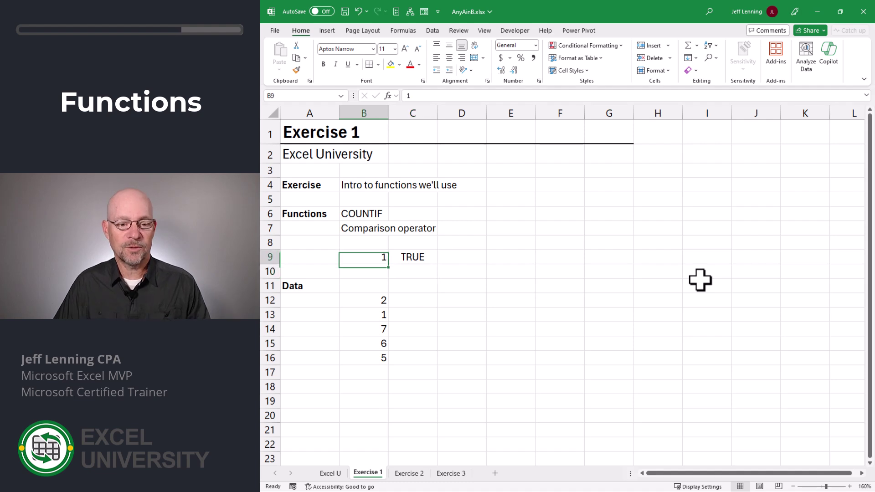
text(2)
key(Return)
key(Up)
Test B9 with 7 and 10, then select List A (B9:B15) and List B (F9:F17) on Exercise 2.
text(7)
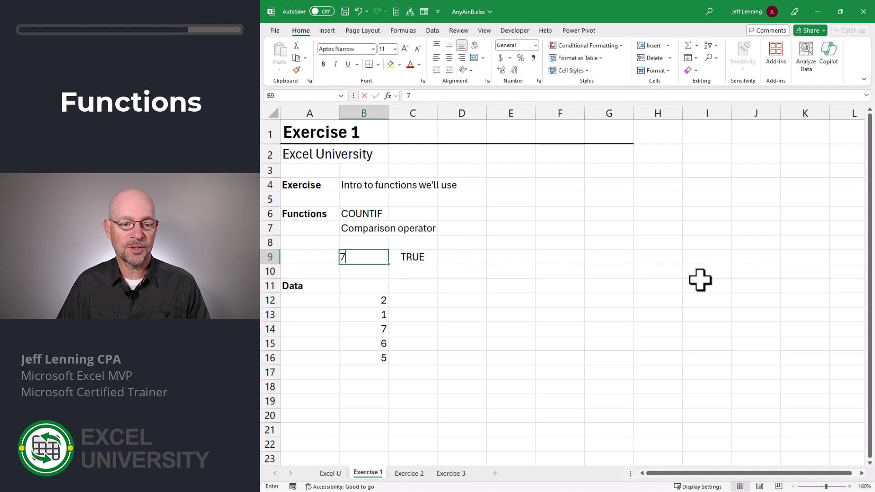
key(Return)
key(Up)
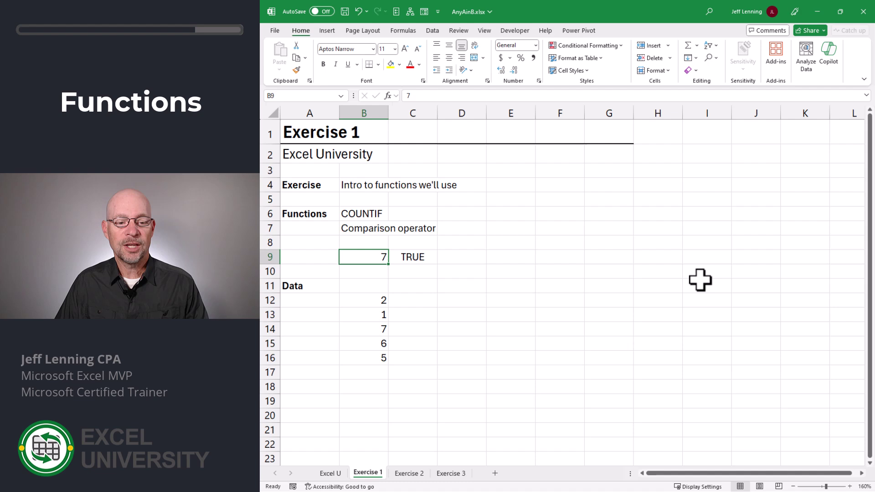
text(10)
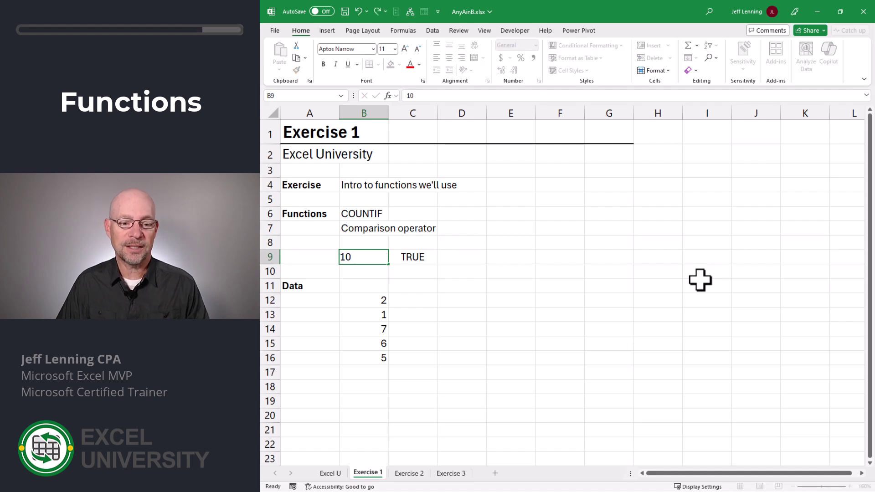
key(Return)
key(Up)
key(Right)
key(F2)
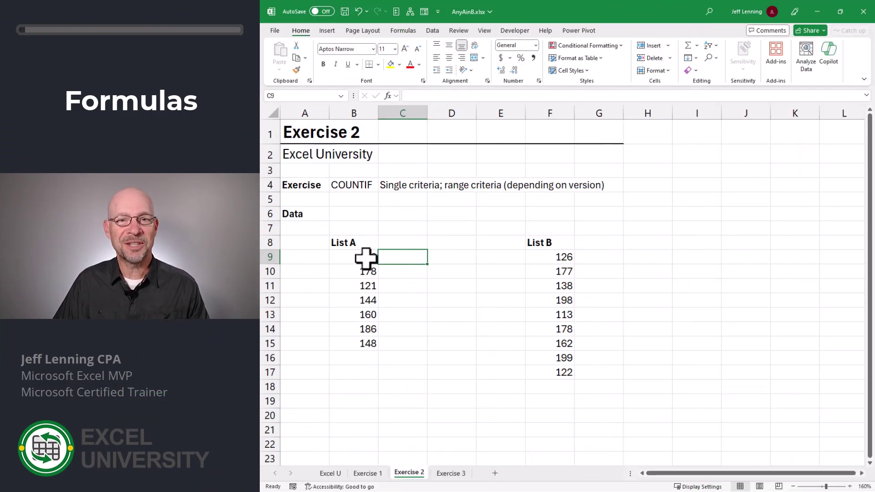
drag(366, 258, 365, 342)
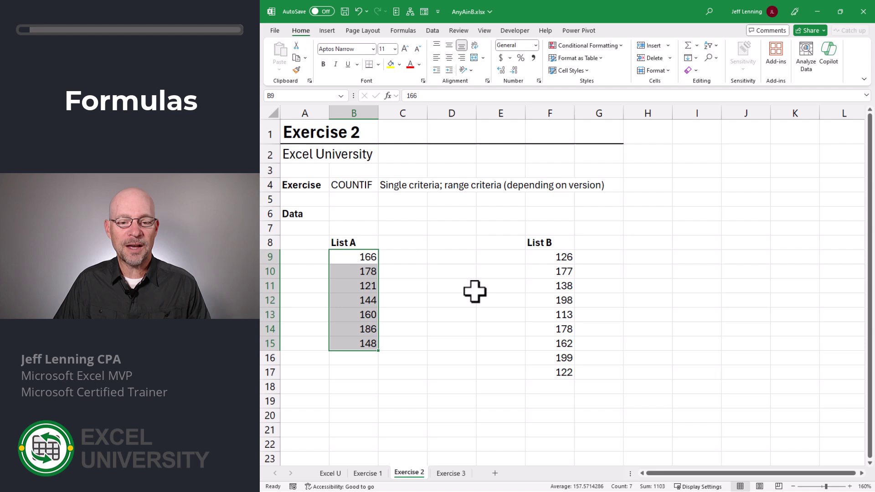
drag(559, 257, 560, 376)
Enter =COUNTIF($F$9:$F$17,B9) in Exercise 2's C9, returning 0 for 166.
click(430, 255)
text(=)
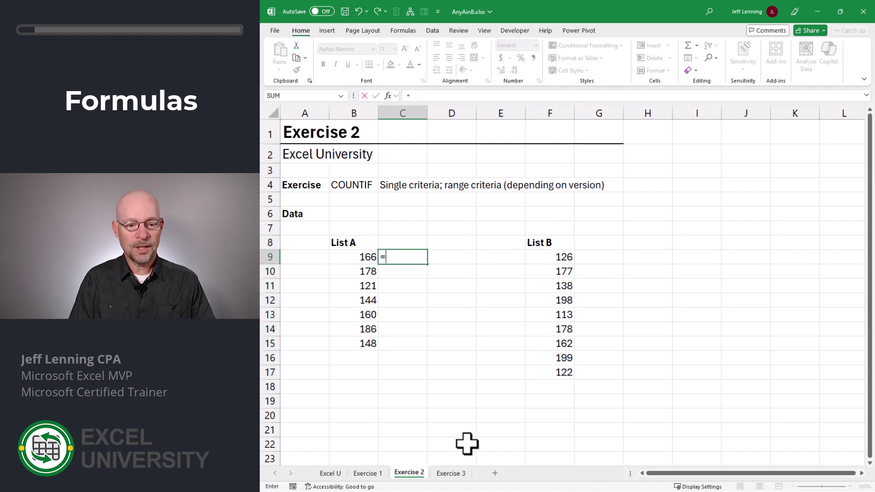
text(counti)
key(Tab)
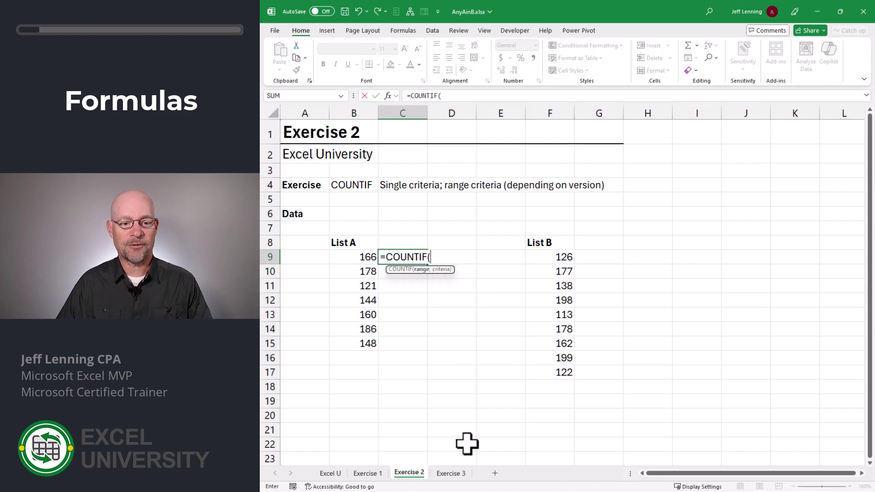
click(549, 257)
drag(550, 265, 557, 365)
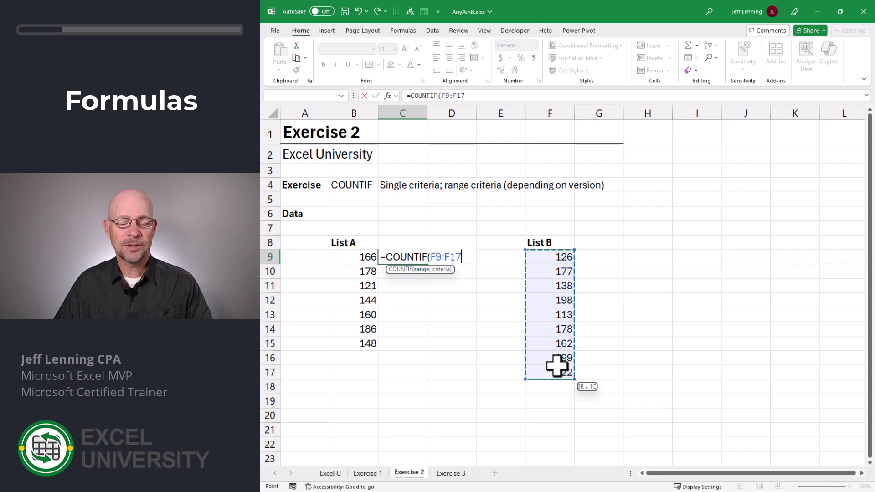
key(F4)
text(,)
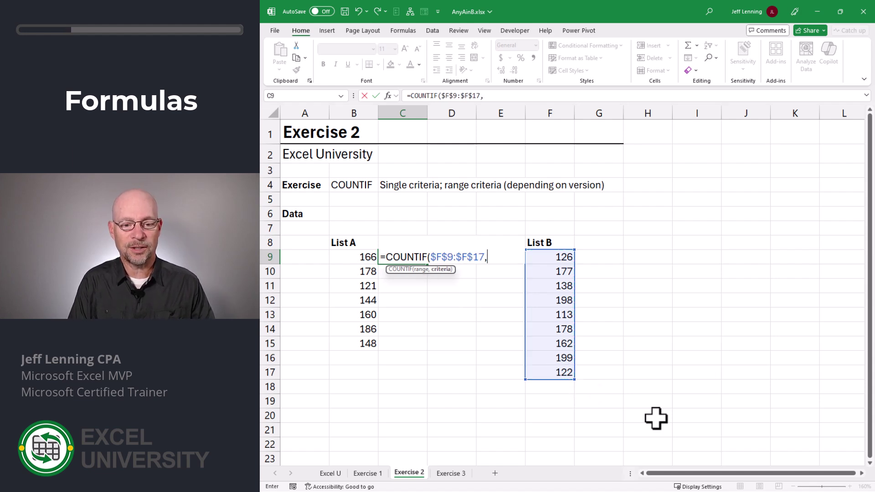
click(357, 257)
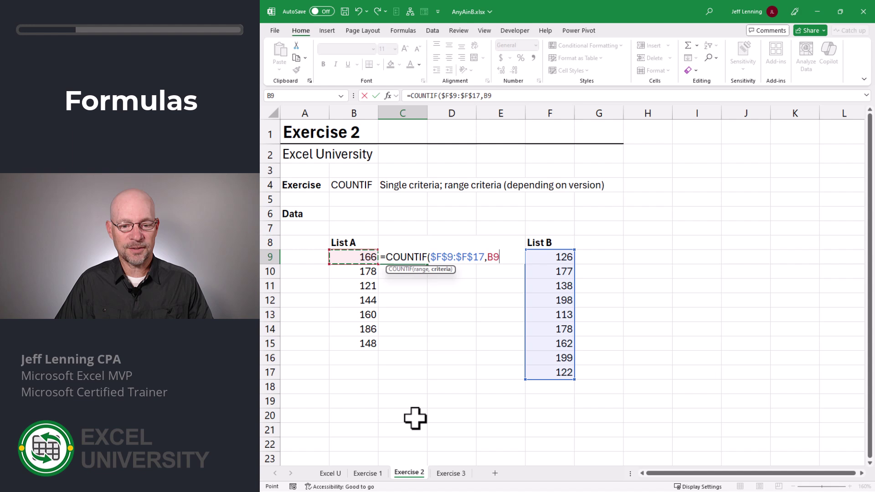
text())
key(Return)
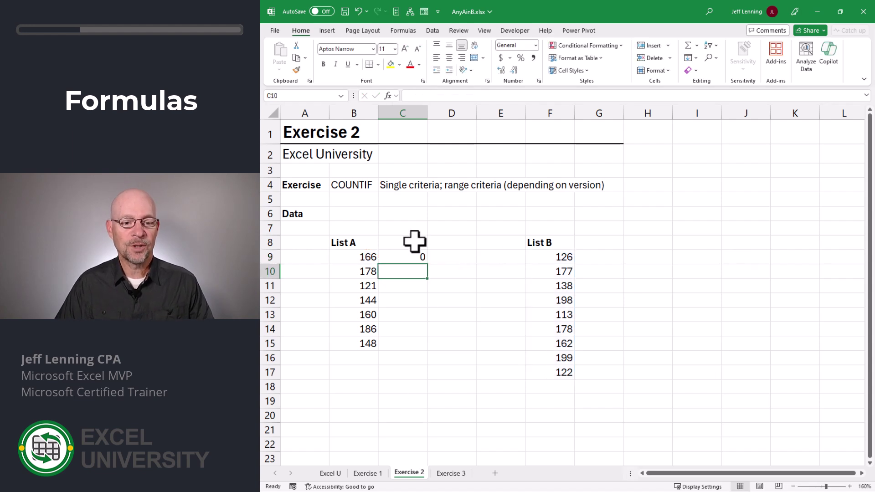
drag(553, 257, 557, 371)
click(362, 256)
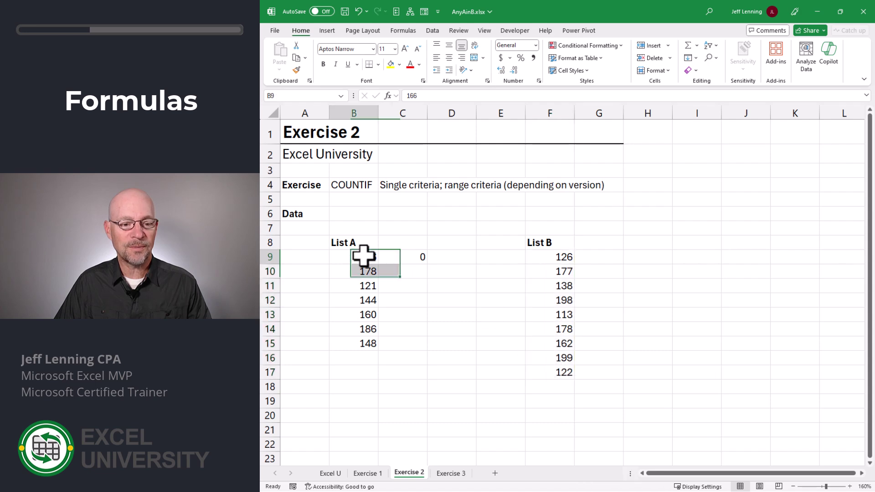
click(416, 255)
drag(428, 265, 427, 350)
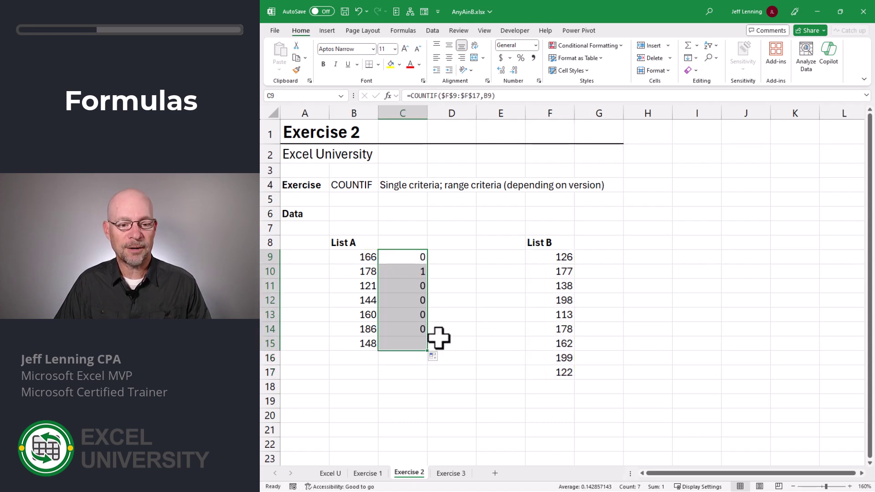
click(370, 271)
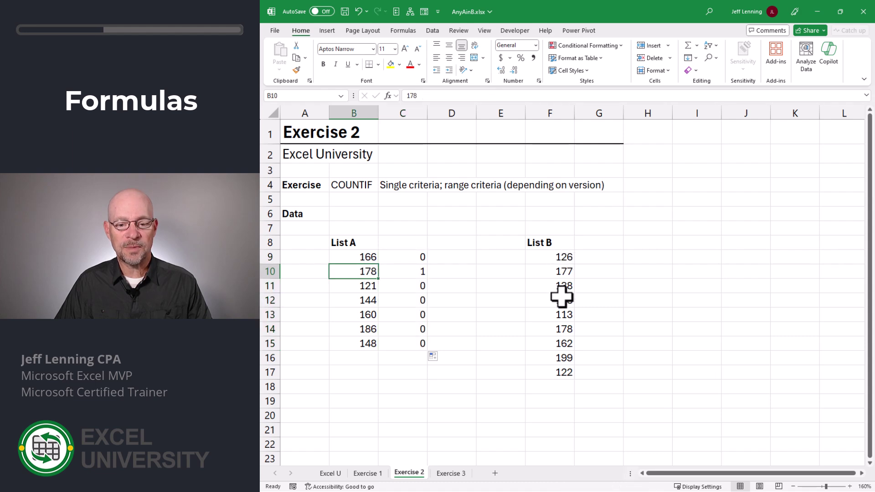
click(561, 330)
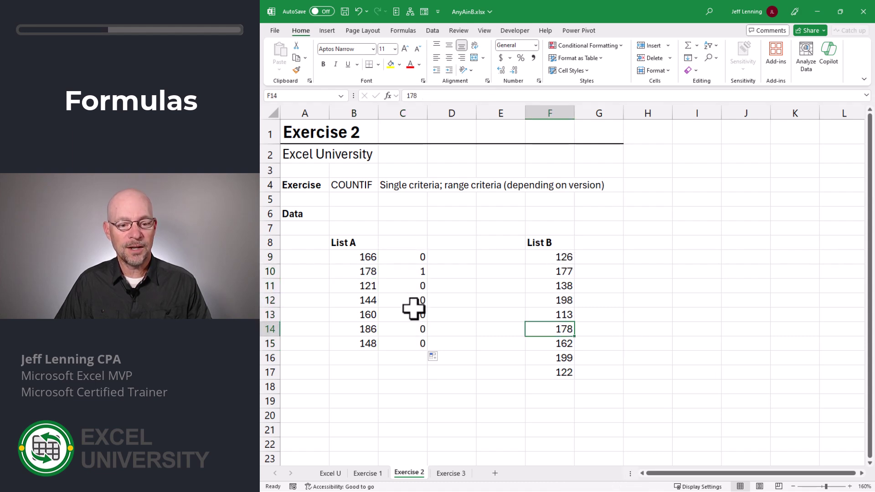
click(407, 329)
key(ctrl+Up)
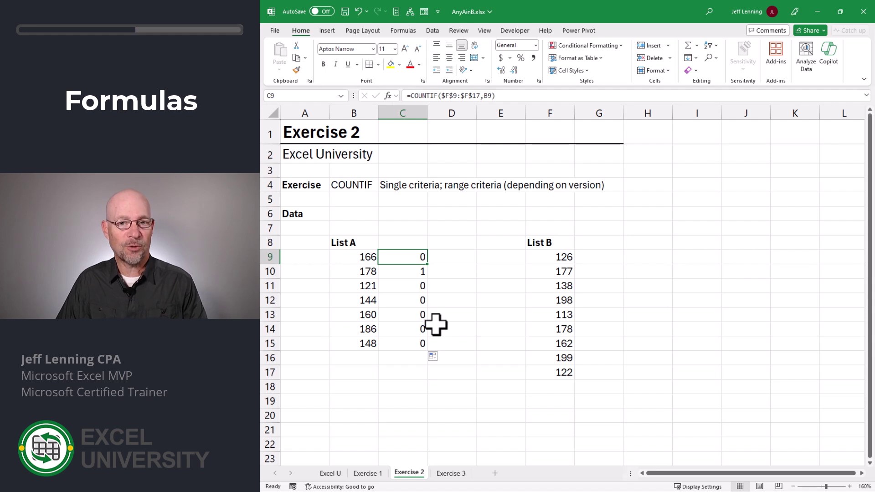
key(Right)
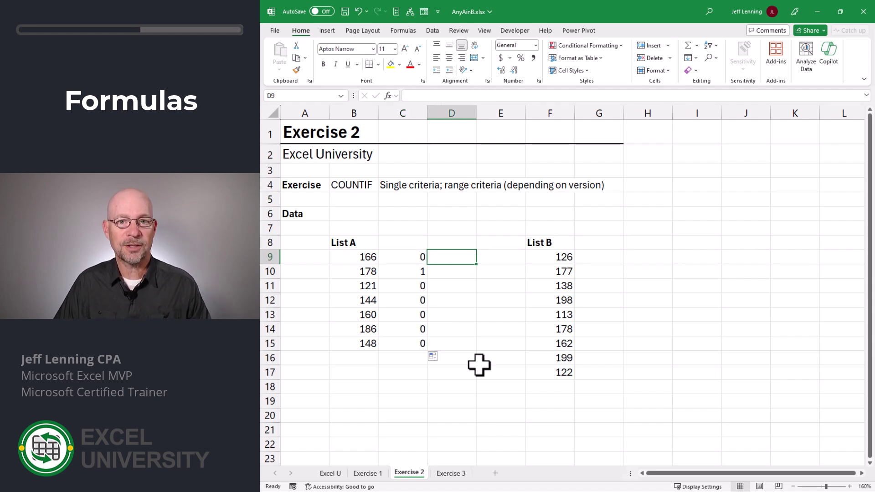
Enter =COUNTIF(F9:F17,B9:B15) in D9, spilling 1 for 178 and 0 for the others.
text(=countif)
key(Tab)
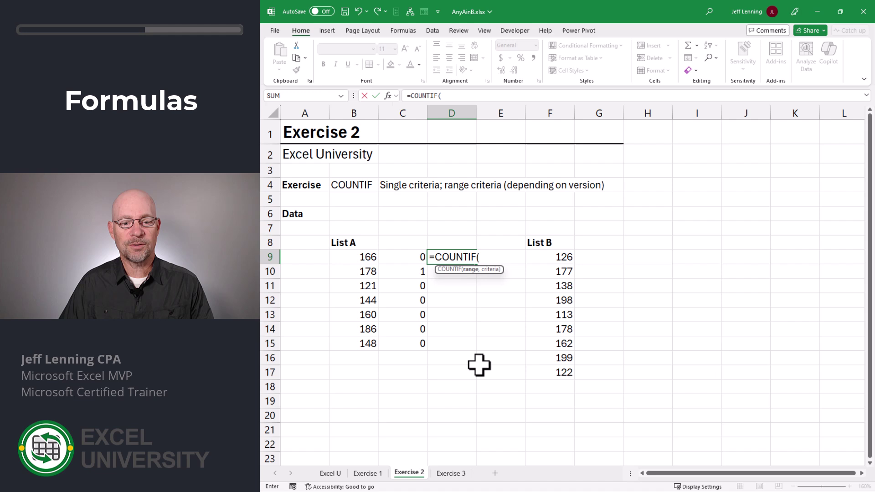
drag(552, 258, 553, 371)
text(,)
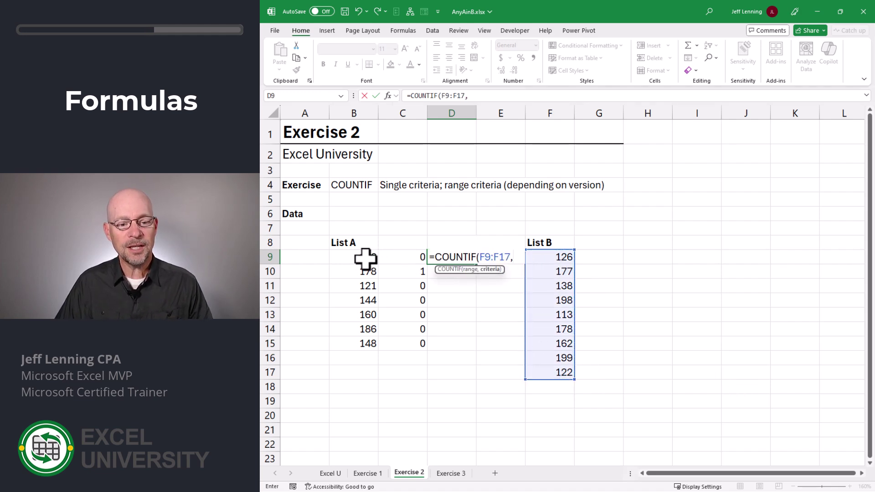
drag(363, 257, 363, 346)
text())
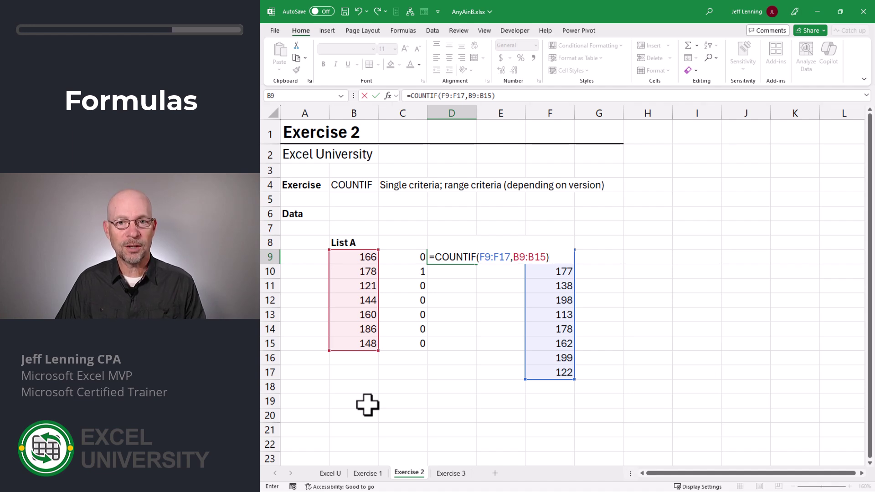
key(Return)
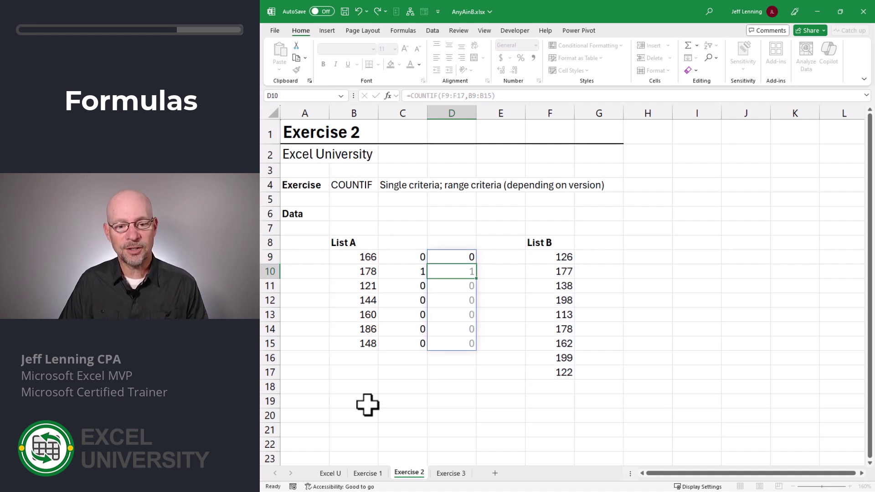
click(455, 255)
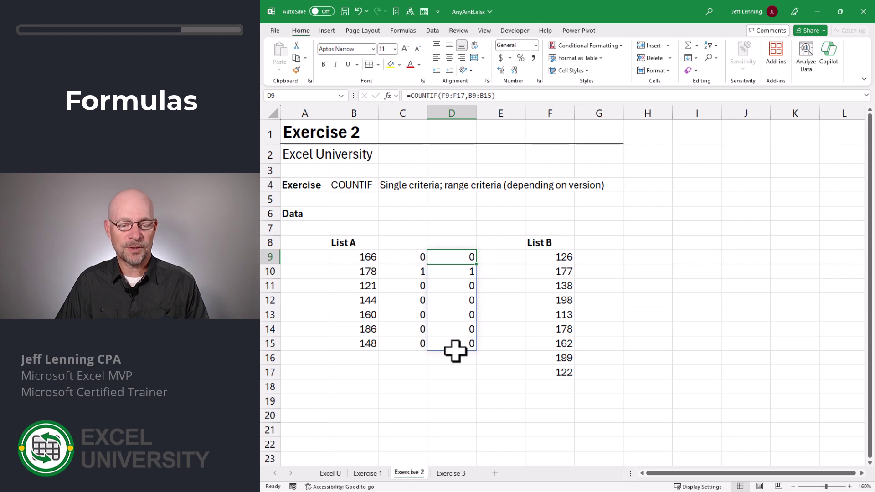
key(Right)
key(Right)
key(Right)
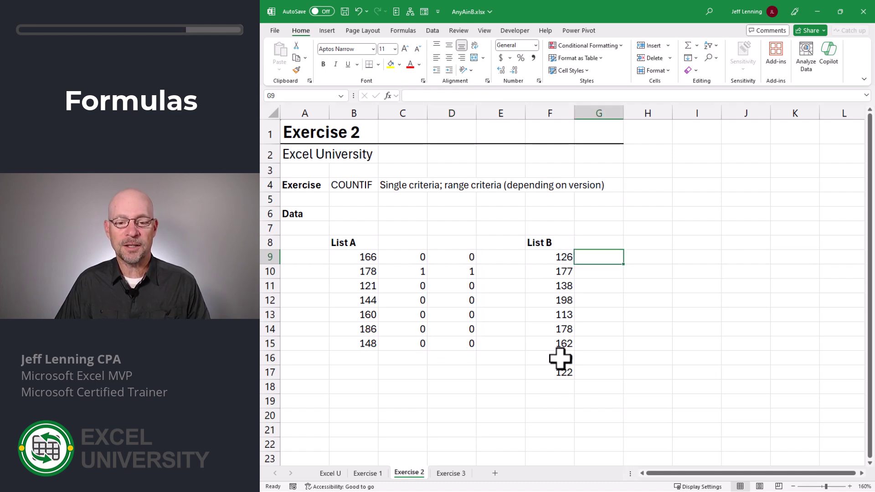
Enter =COUNTIF(B9:B15,F9:F17) in G9, spilling down G9:G17 and flagging 178.
text(=)
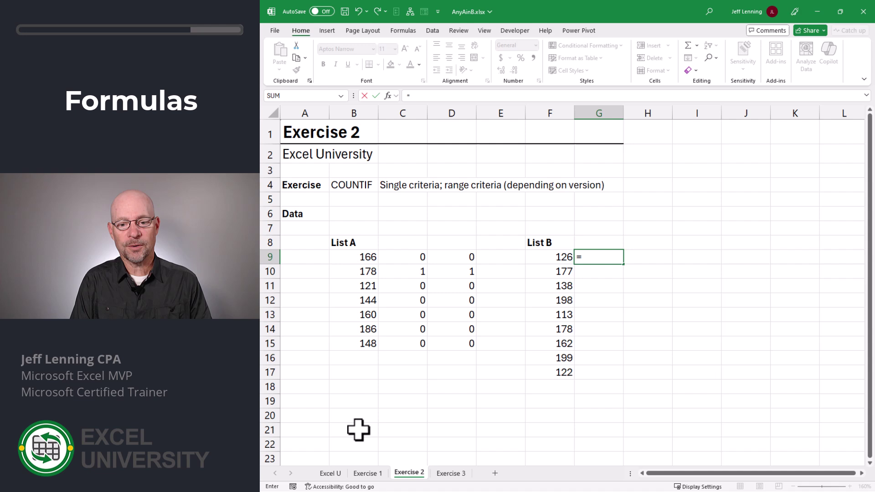
text(counti)
key(Tab)
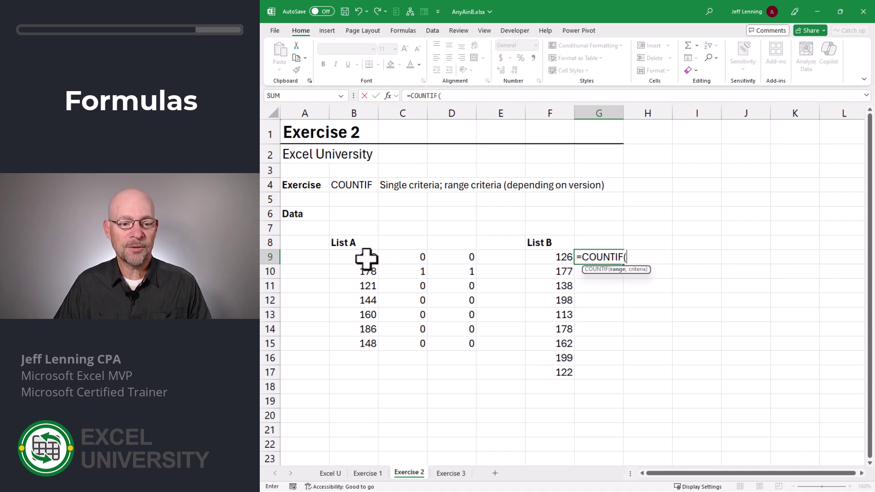
drag(366, 255, 367, 342)
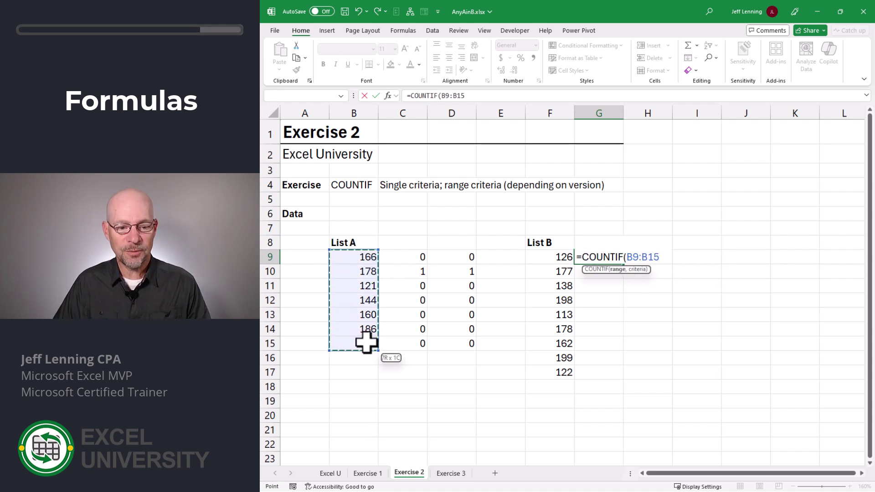
text(,)
drag(538, 257, 553, 375)
text())
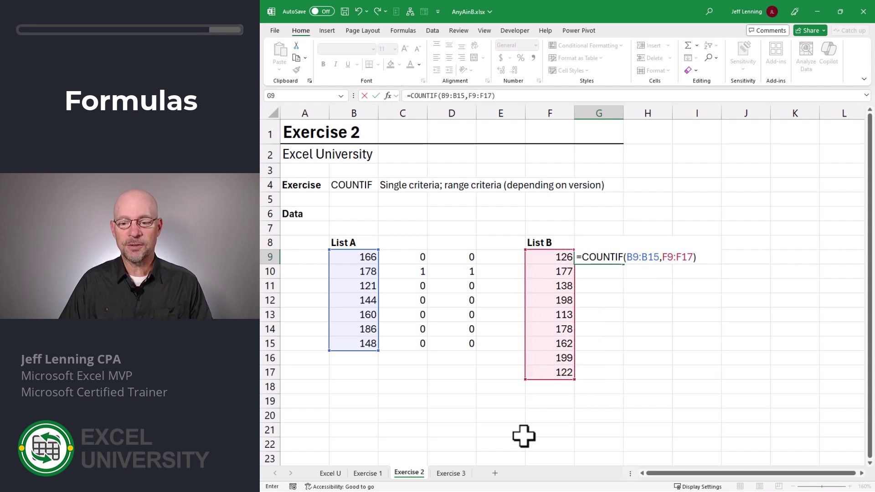
key(Return)
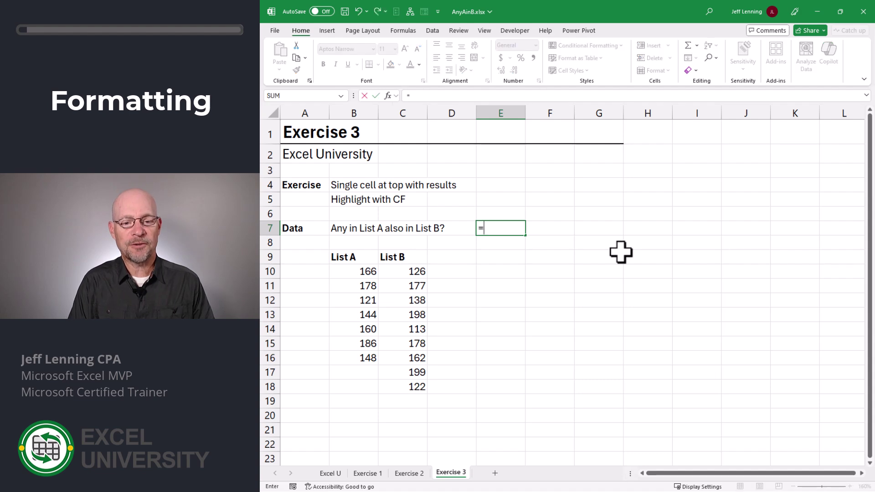
Enter =COUNTIF(C10:C18,B10:B16) in Exercise 3's E7, spilling 1 for 178 and 0 elsewhere.
text(tif)
key(Tab)
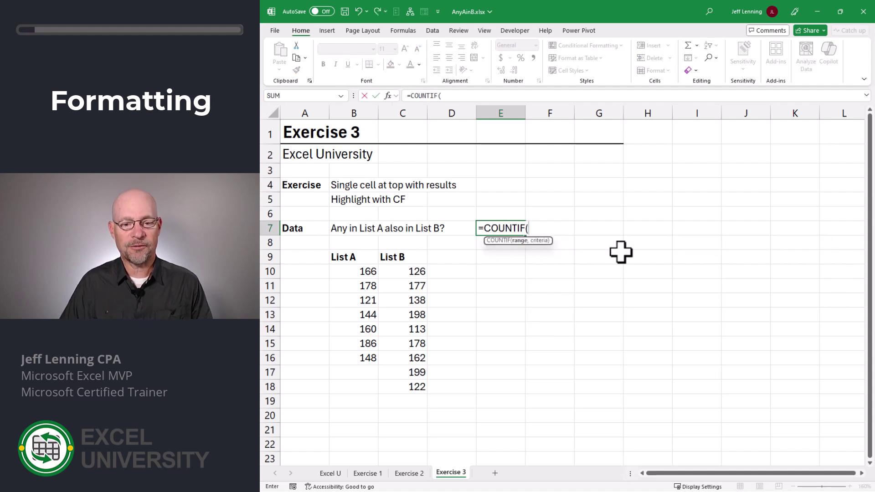
drag(410, 271, 413, 385)
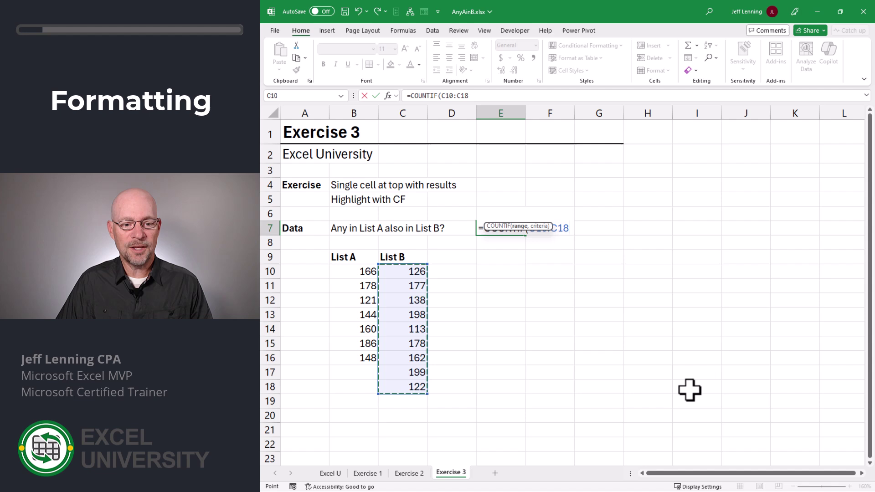
text(,)
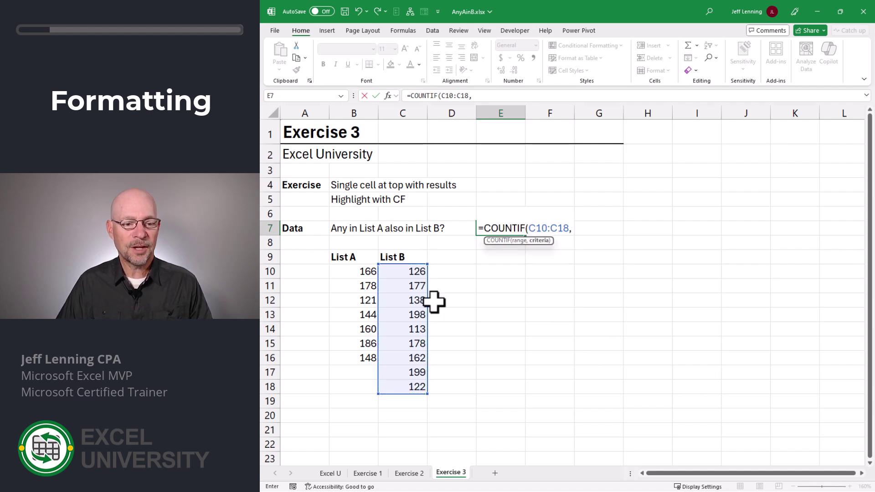
drag(361, 271, 358, 357)
text())
key(Return)
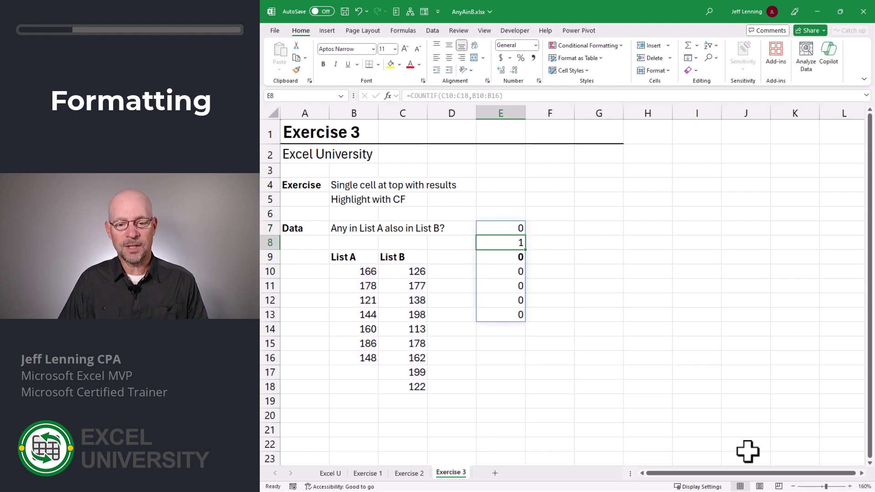
Change E7 to =SUM(COUNTIF(C10:C18,B10:B16))>0 so it returns a single TRUE.
key(Up)
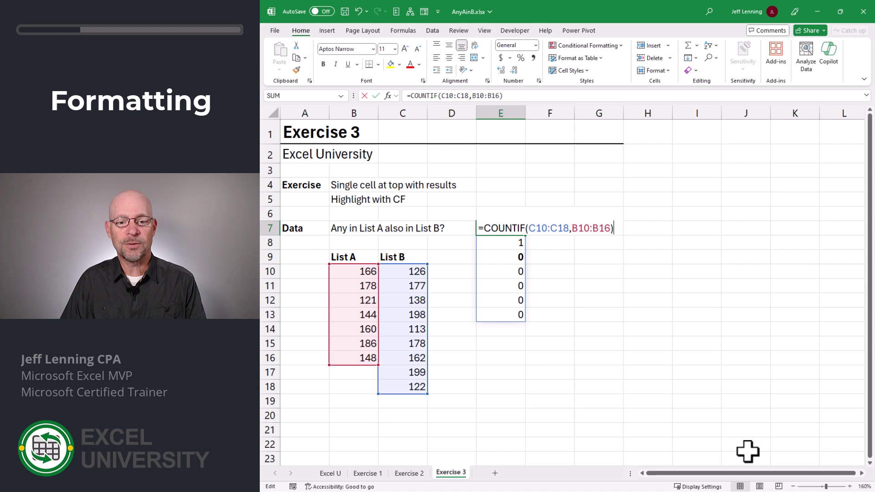
text(SUM()
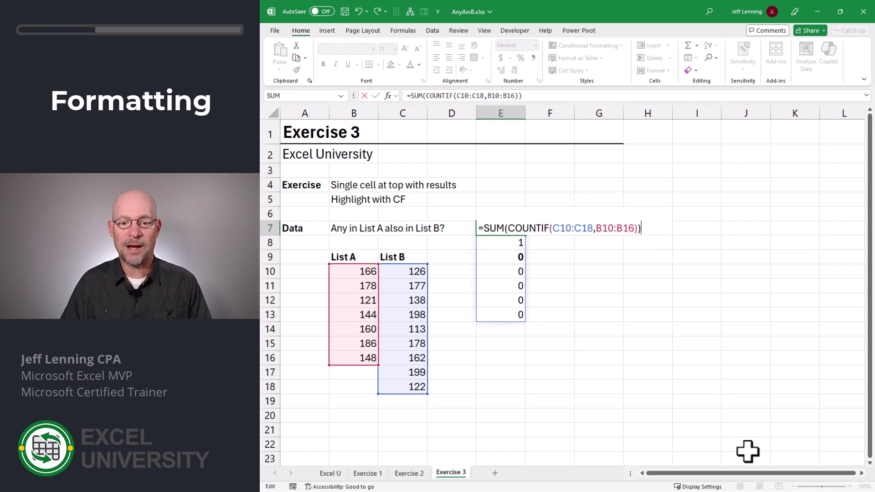
key(ctrl+Return)
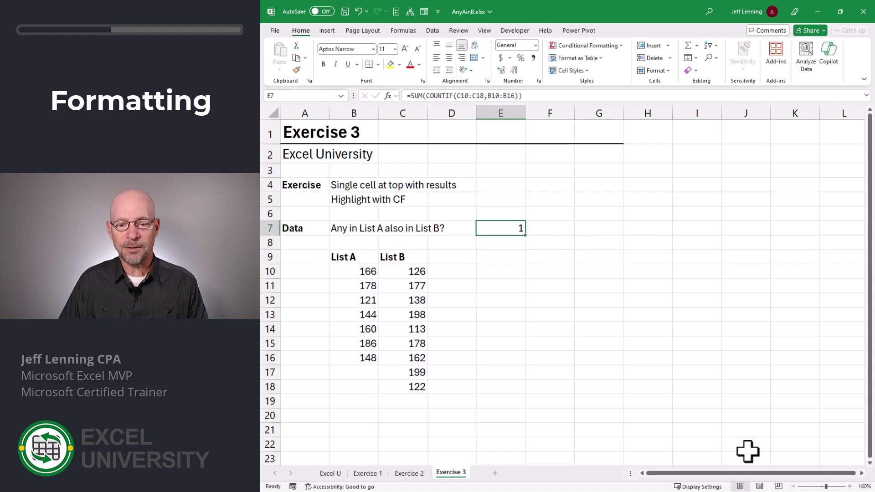
key(F2)
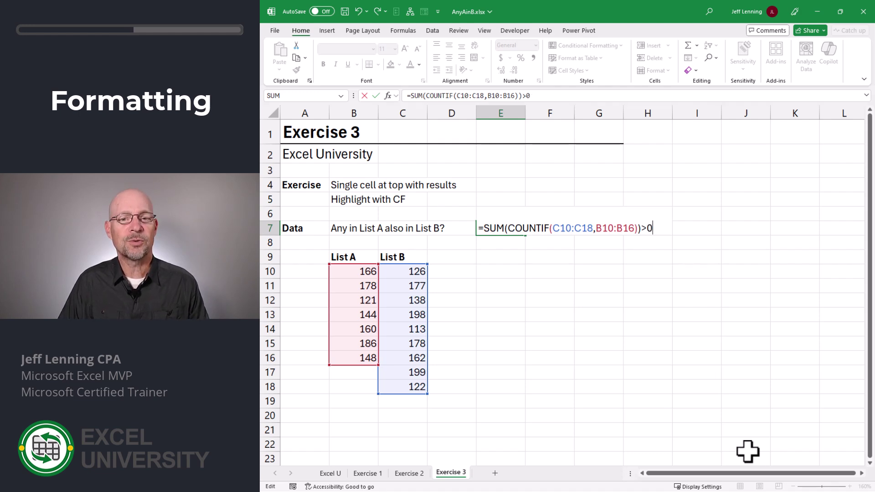
key(Return)
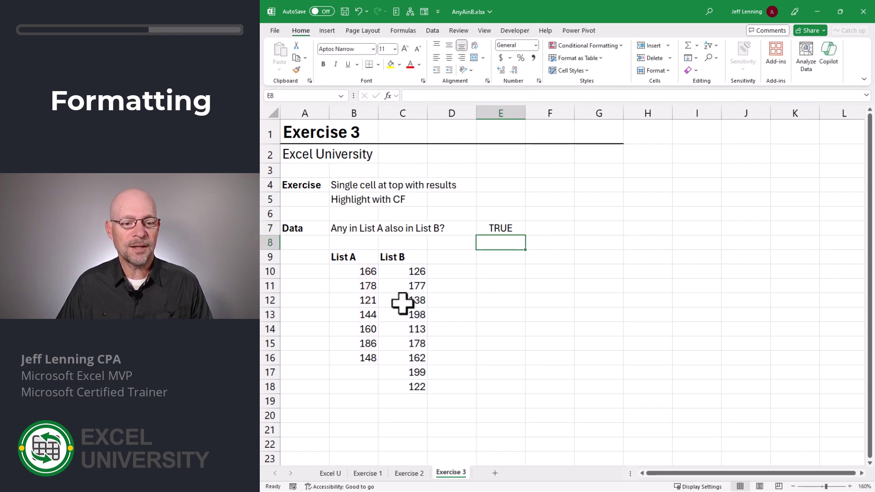
Apply light red Duplicate Values conditional formatting to B10:C18, highlighting both 178 cells.
drag(360, 272, 358, 355)
drag(400, 271, 404, 398)
click(513, 342)
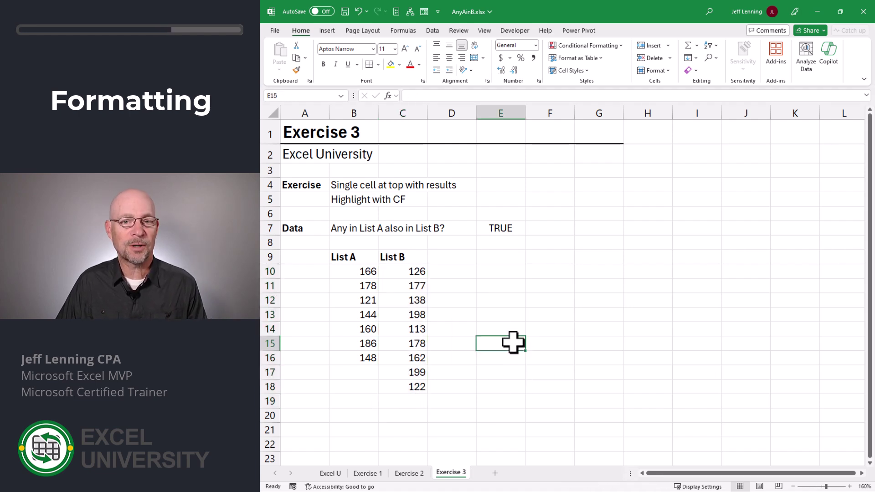
drag(365, 271, 412, 387)
click(588, 45)
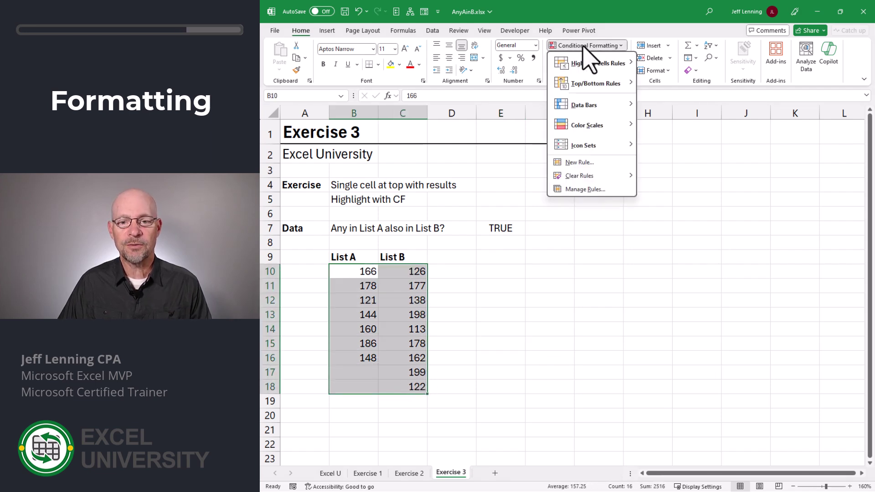
mouse_move(591, 63)
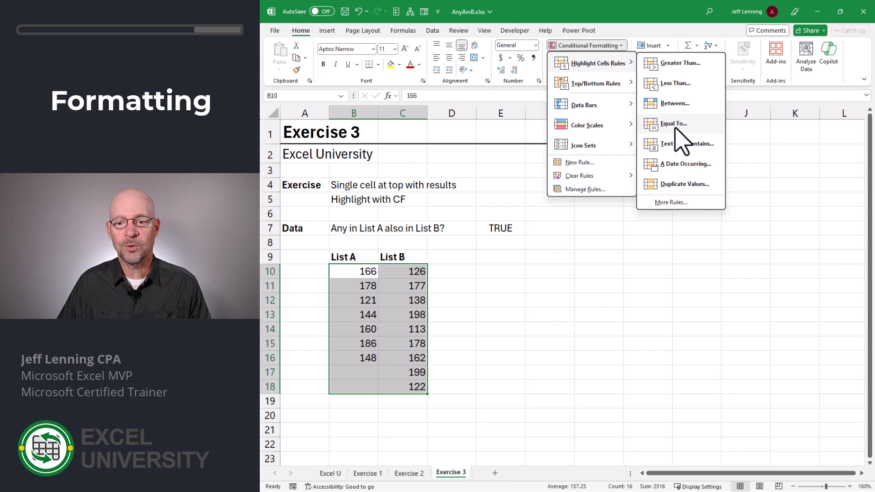
click(679, 184)
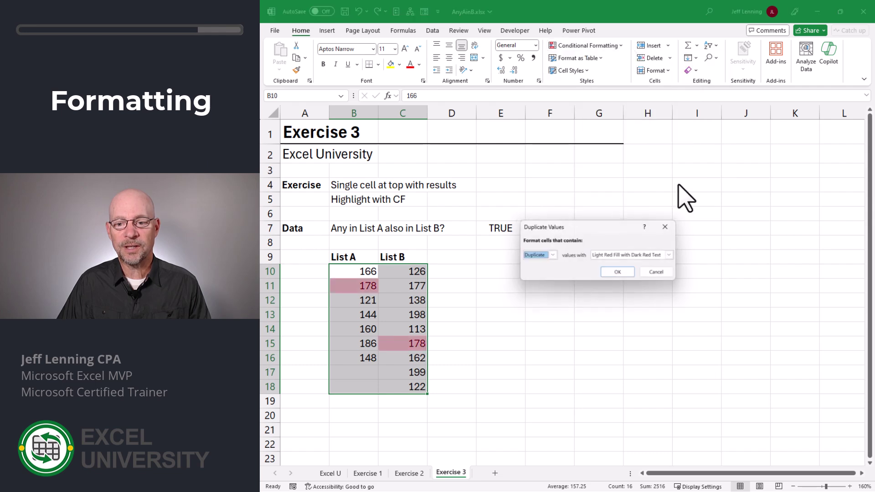
click(620, 274)
click(617, 297)
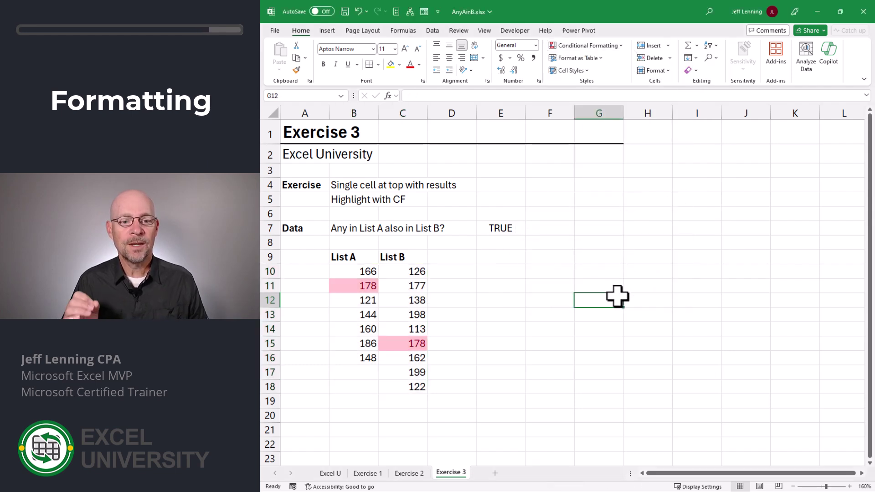